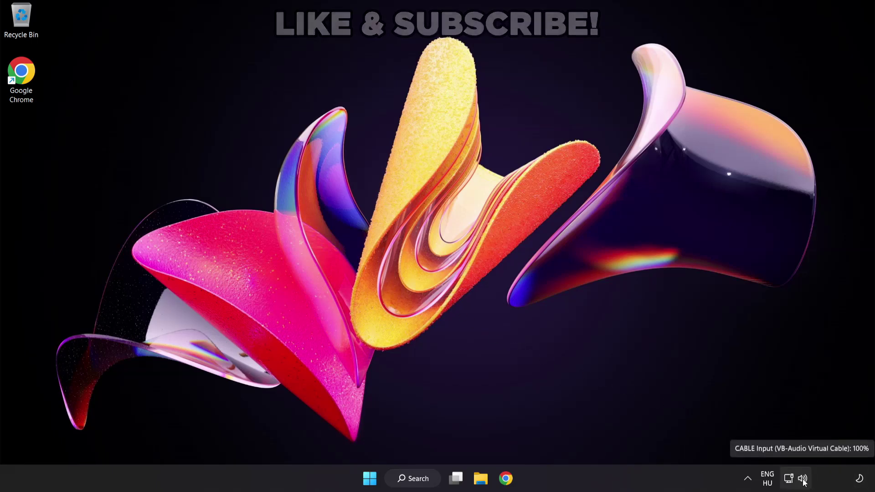
# Switch the sound output from CABLE Input to Speakers (High Definition Audio Device) in quick settings
pyautogui.click(803, 479)
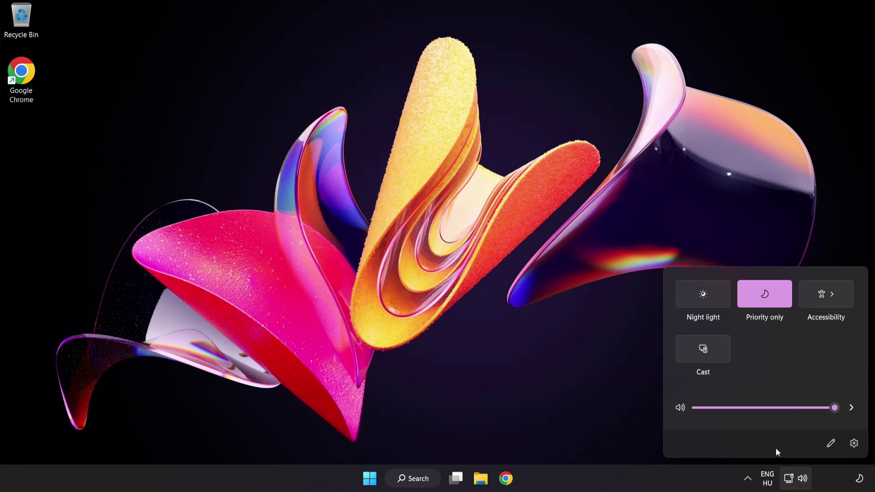
pyautogui.click(852, 409)
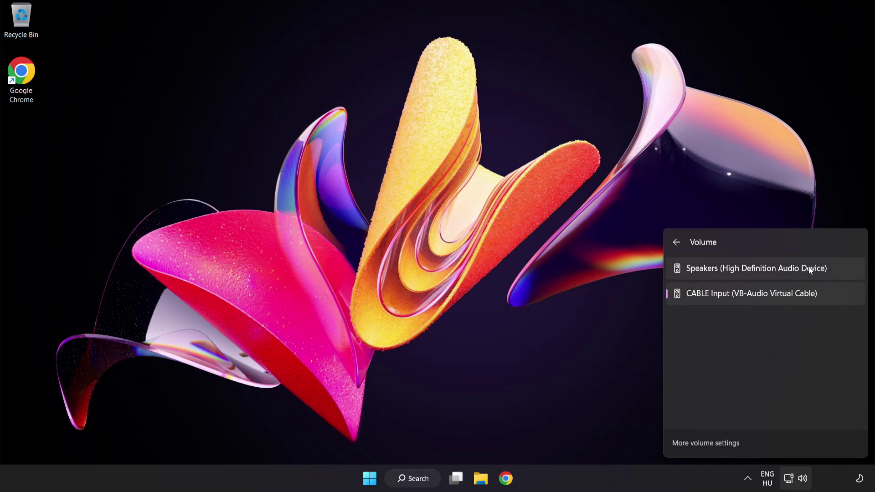
pyautogui.click(837, 273)
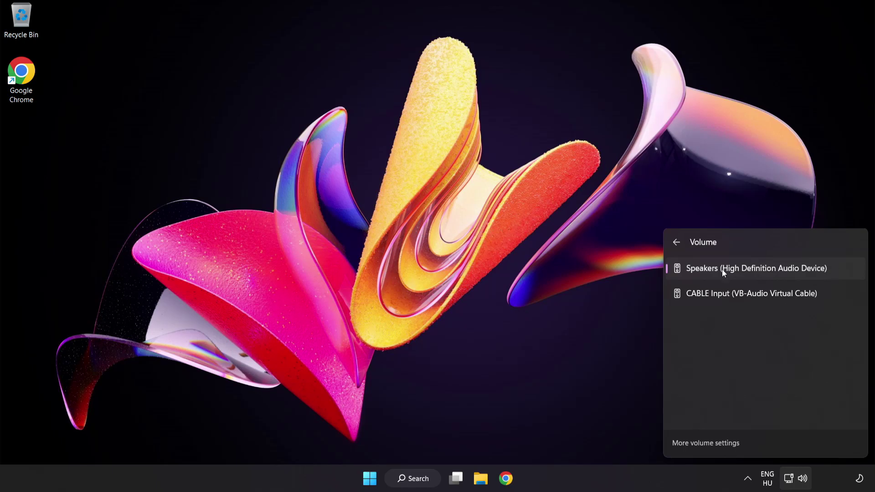
pyautogui.click(425, 244)
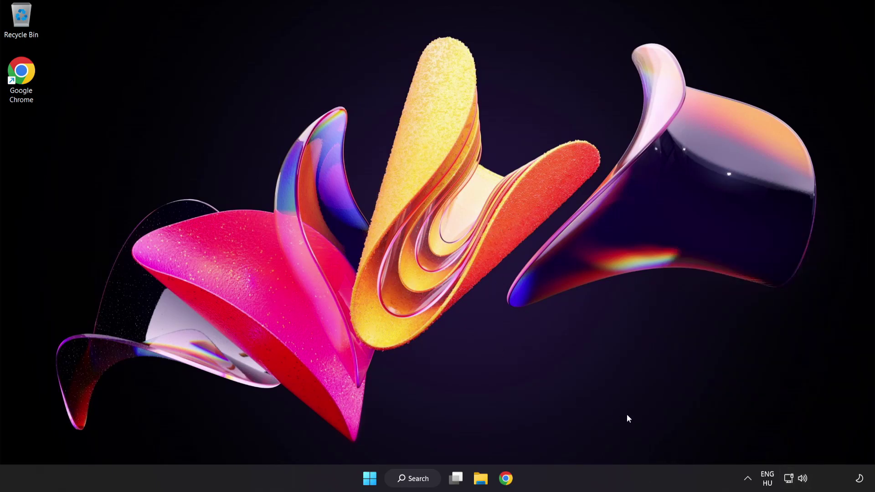
# Reset sound devices and app volumes to the recommended defaults in the Volume mixer, then close Settings
pyautogui.rightClick(804, 480)
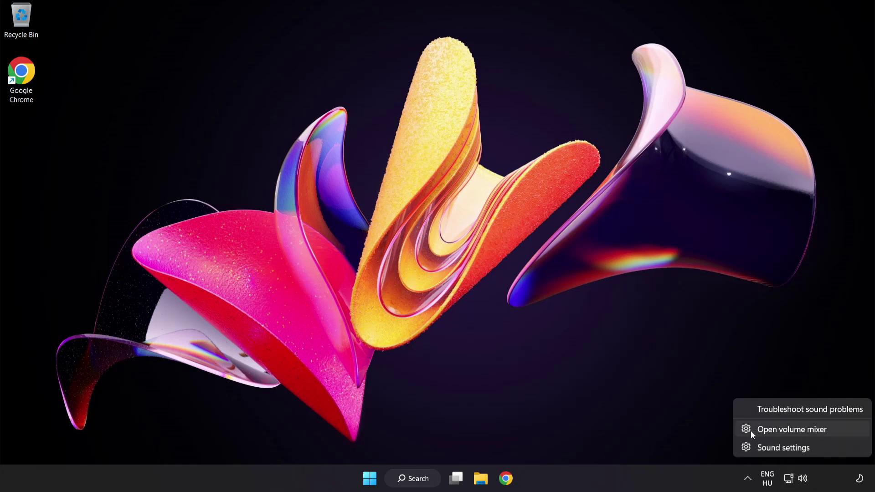
pyautogui.click(840, 431)
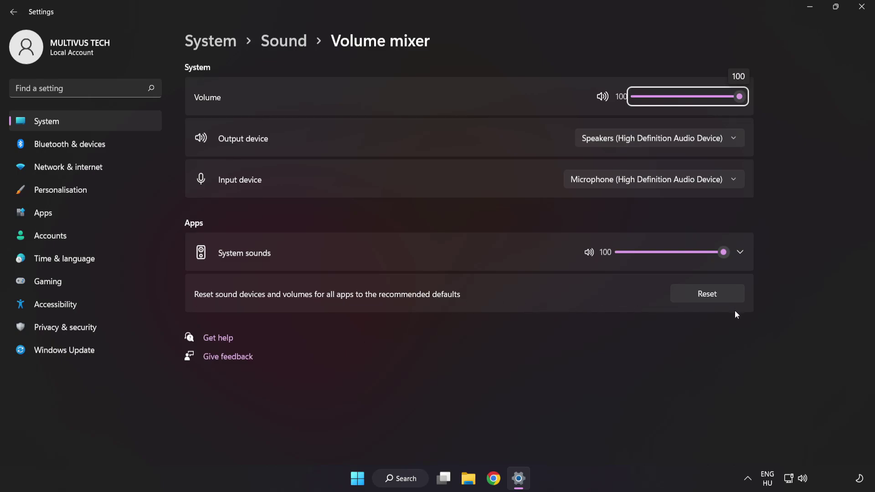
pyautogui.click(724, 299)
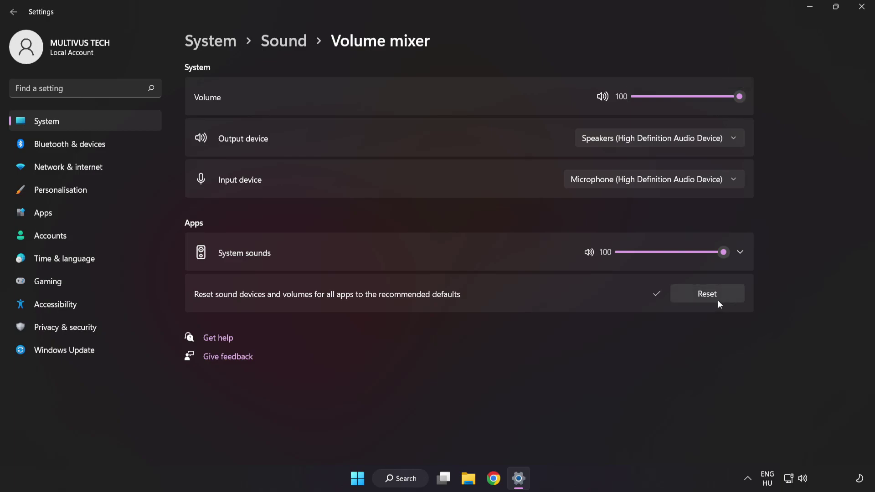
pyautogui.click(862, 9)
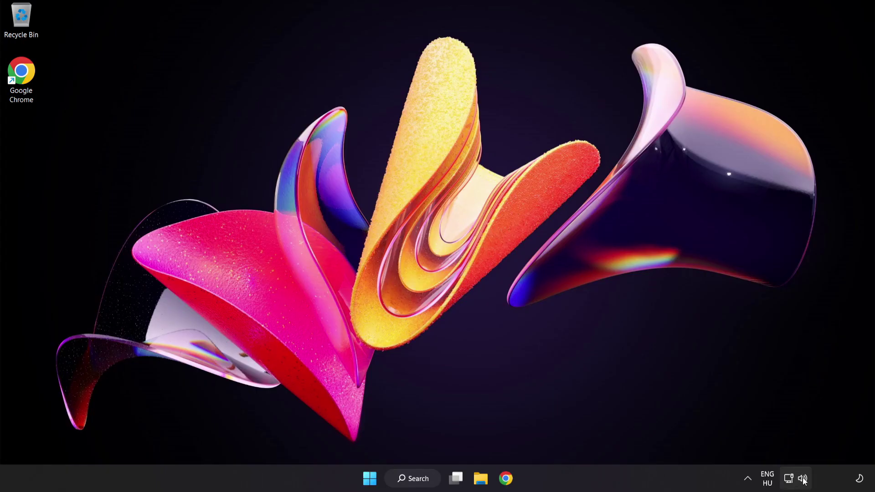
# Open the System > Sound settings page and scroll down toward the Advanced section
pyautogui.rightClick(804, 480)
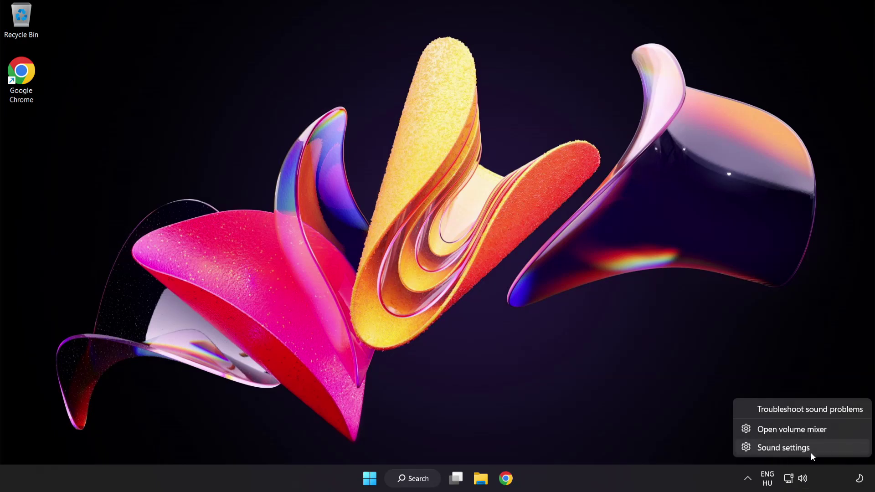
pyautogui.click(784, 449)
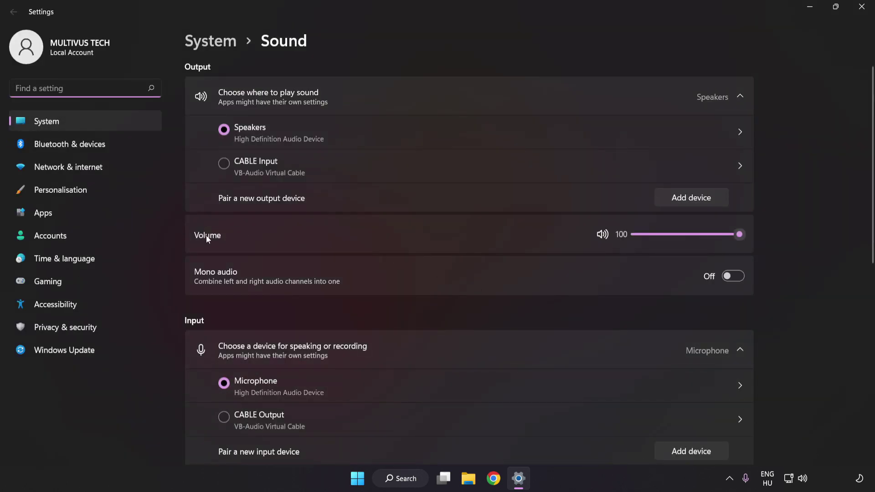
pyautogui.scroll(-12, 733, 234)
pyautogui.scroll(12, 739, 235)
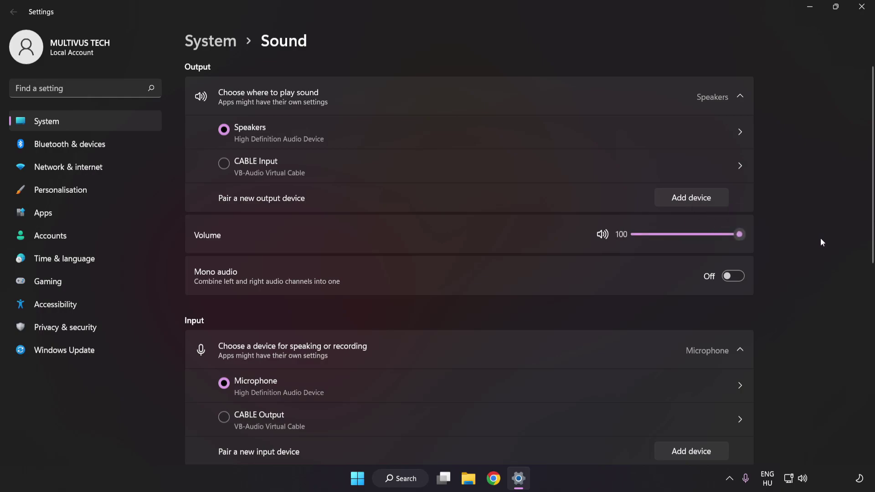
pyautogui.moveTo(871, 203); pyautogui.dragTo(860, 359)
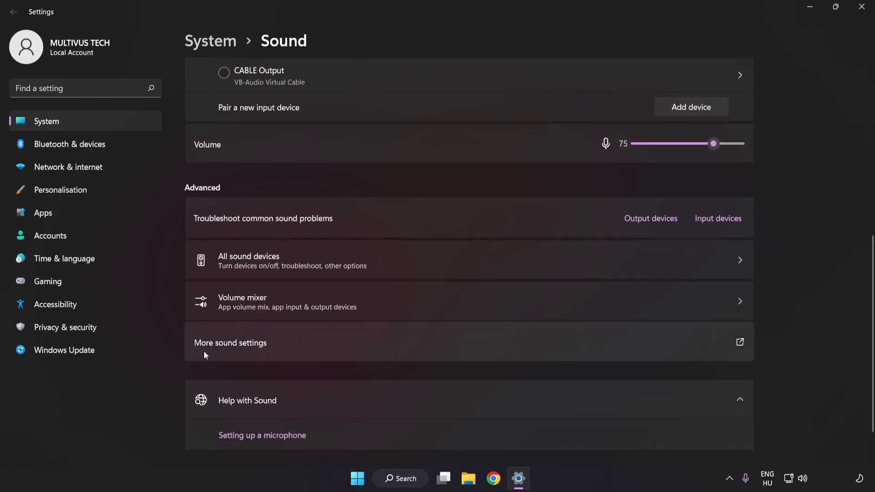
# Disable CABLE Input on the classic Sound window's Playback tab, keeping Speakers as the default device
pyautogui.click(403, 342)
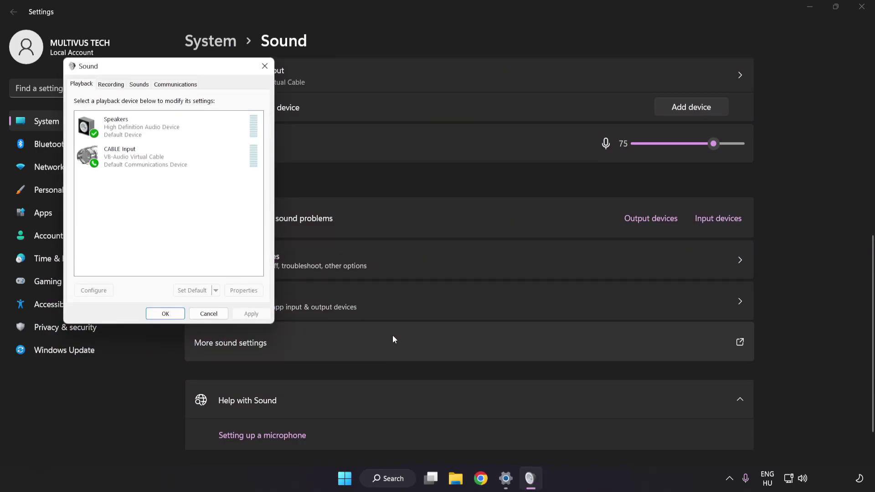
pyautogui.moveTo(170, 69); pyautogui.dragTo(437, 127)
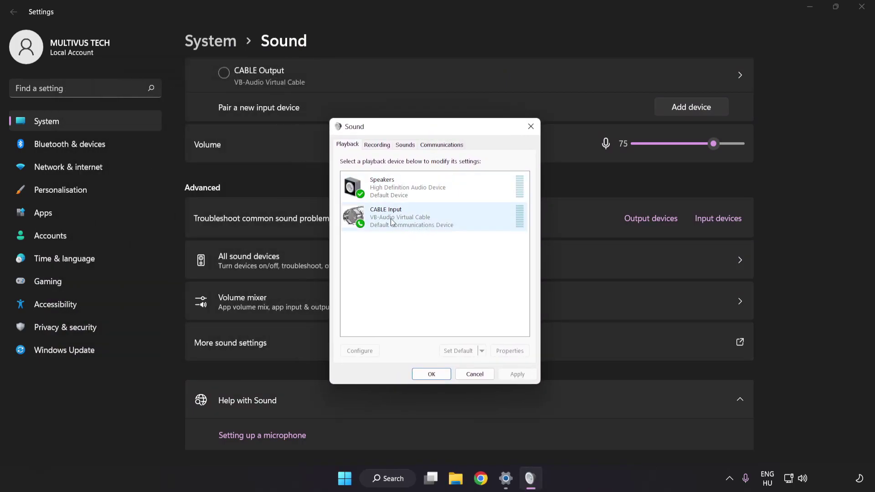
pyautogui.rightClick(426, 221)
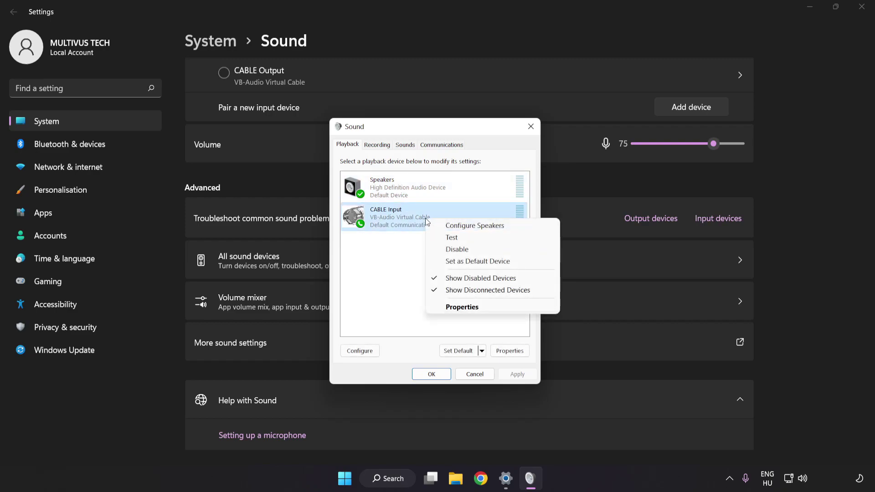
pyautogui.click(469, 253)
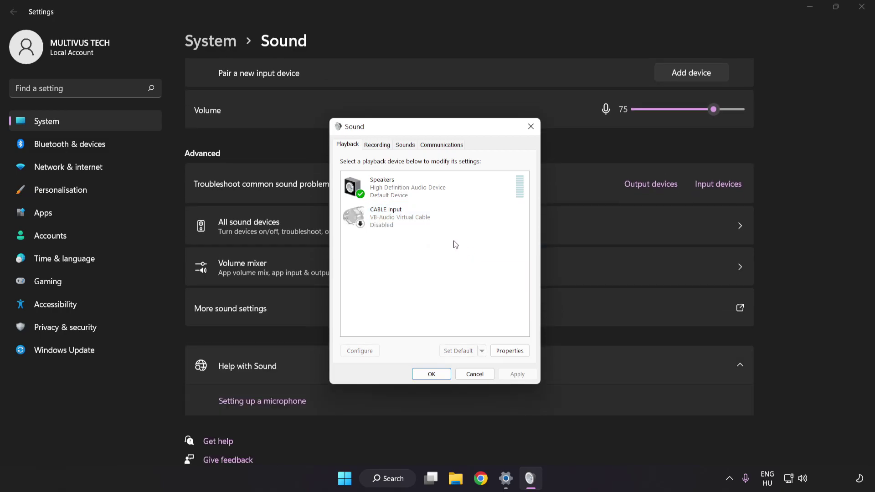
pyautogui.click(409, 192)
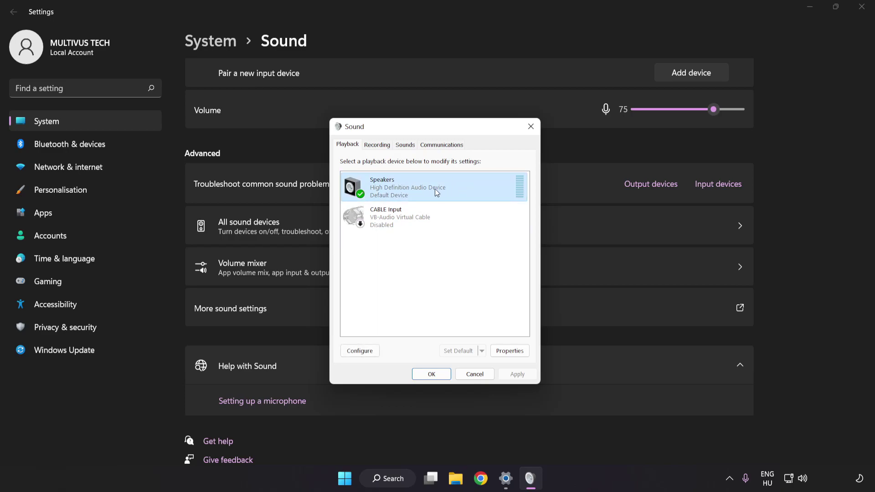
pyautogui.rightClick(457, 190)
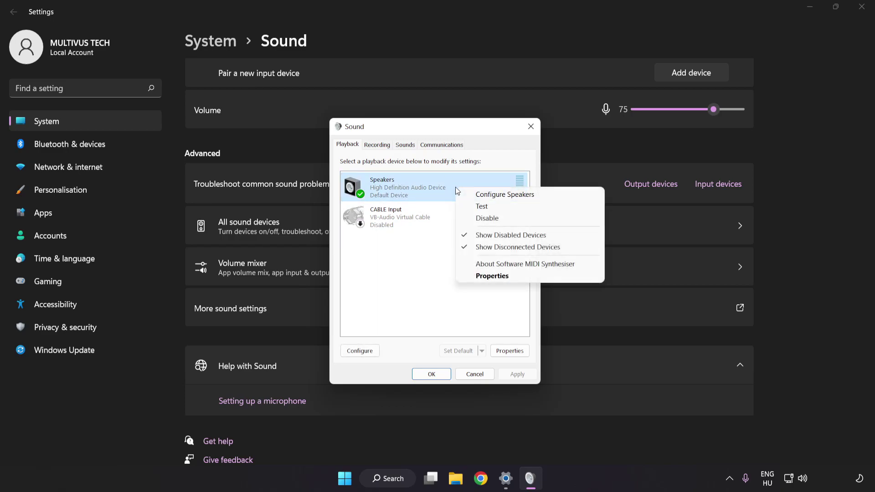
# Configure Speakers as 7.1 Surround with all optional and full-range speakers enabled
pyautogui.click(544, 196)
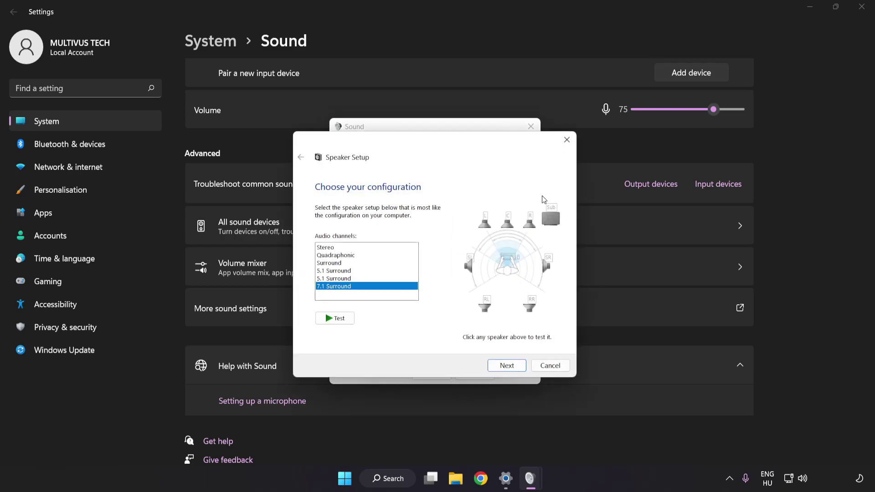
pyautogui.moveTo(337, 250); pyautogui.dragTo(334, 297)
pyautogui.click(506, 366)
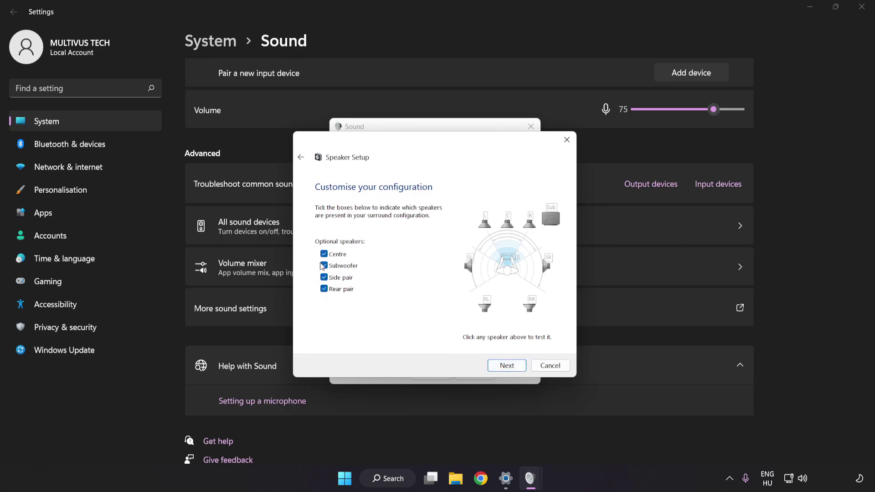
pyautogui.click(506, 365)
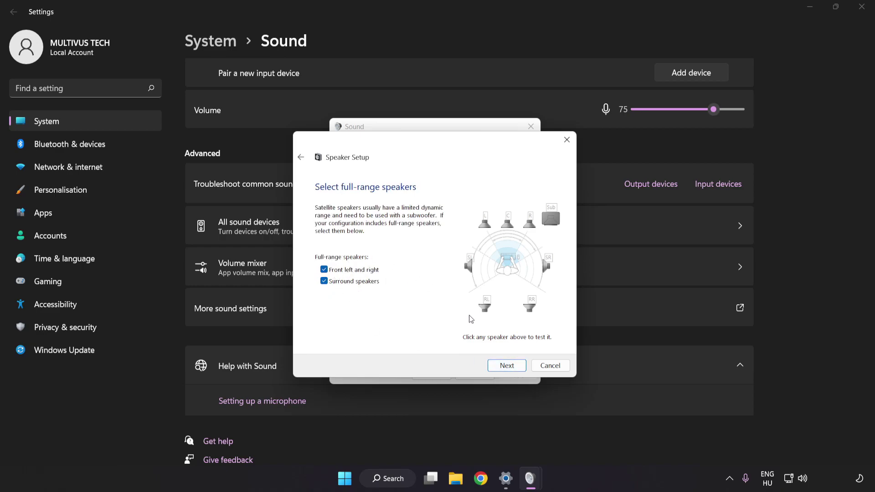
pyautogui.click(501, 367)
pyautogui.click(506, 366)
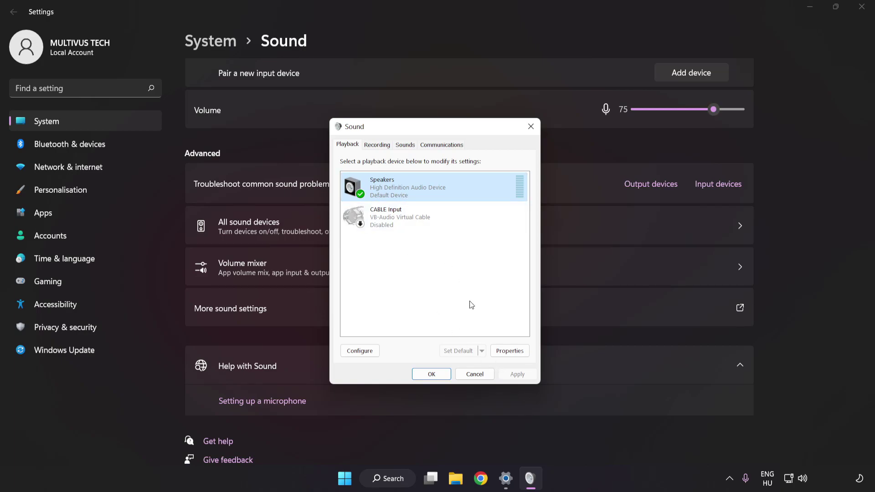
# Turn off all audio enhancements in Speakers Properties and apply the change
pyautogui.click(510, 351)
pyautogui.moveTo(446, 177); pyautogui.dragTo(430, 138)
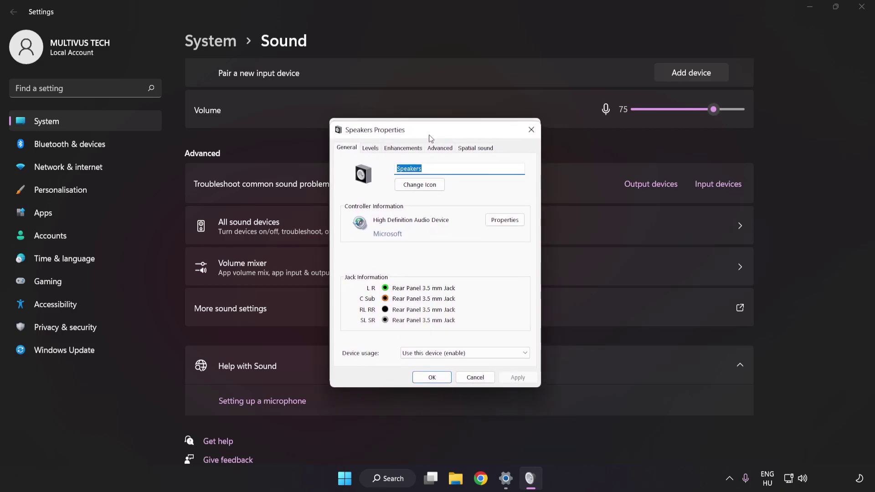
pyautogui.click(402, 148)
pyautogui.click(347, 196)
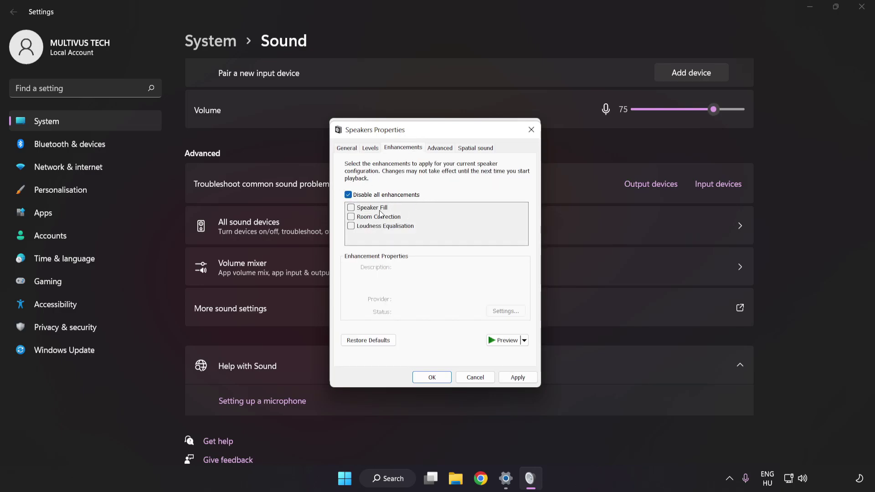
pyautogui.click(519, 378)
# Keep the Speakers default format at 16 bit, 48000 Hz, confirm both Sound dialogs, and close Settings
pyautogui.click(436, 149)
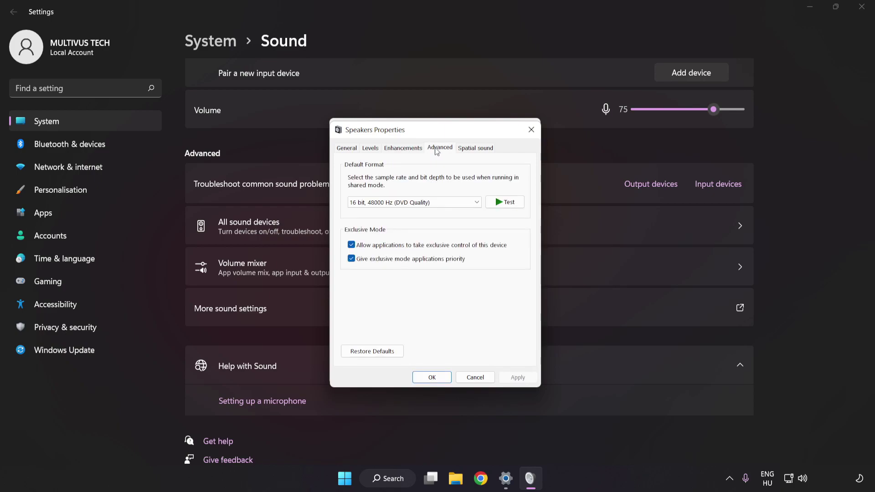
pyautogui.click(438, 203)
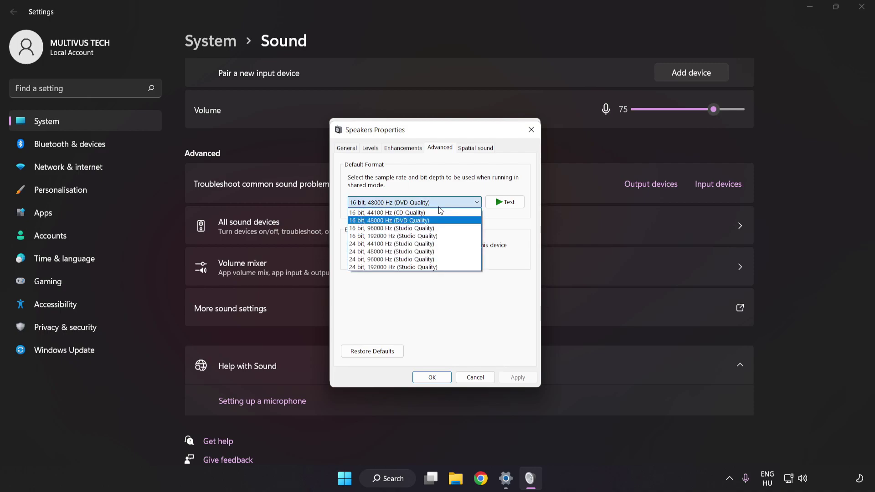
pyautogui.click(437, 221)
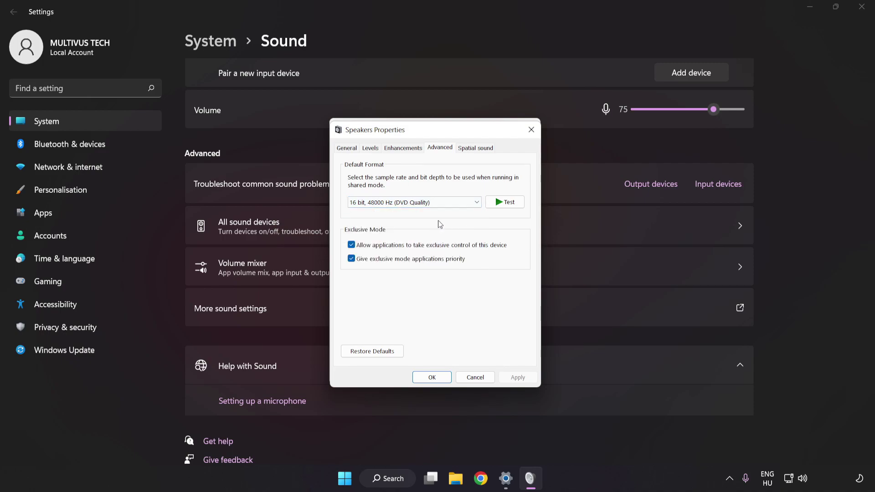
pyautogui.click(430, 379)
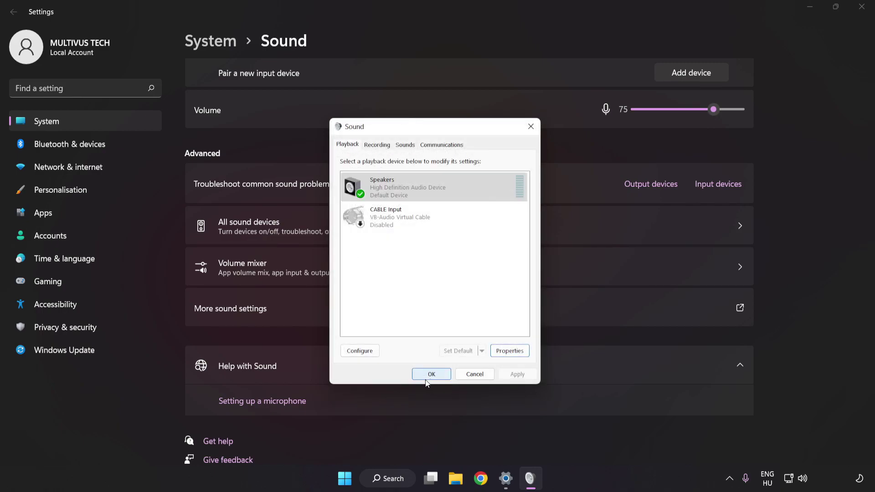
pyautogui.click(431, 380)
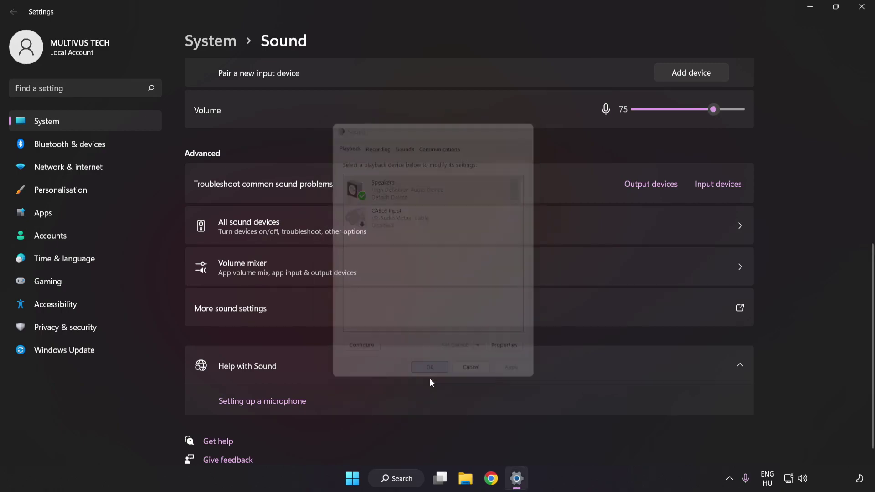
pyautogui.click(863, 8)
# Search Windows for 'device manager'
pyautogui.press('super')
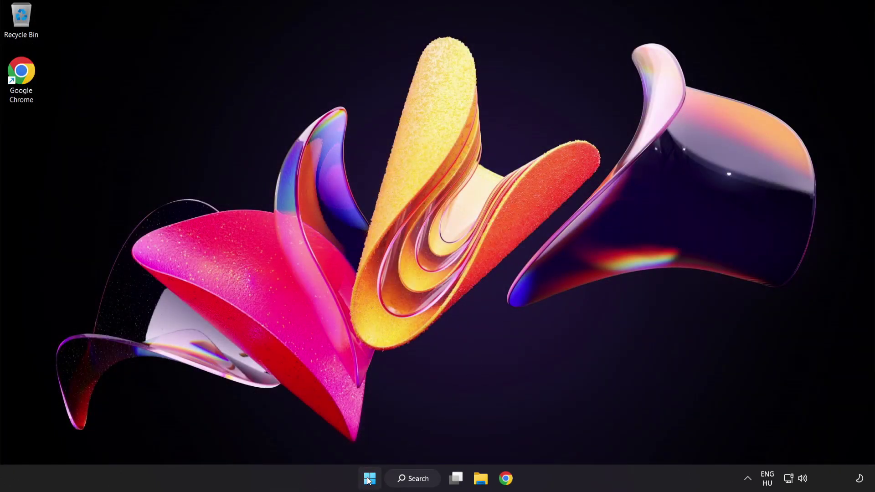
pyautogui.click(571, 440)
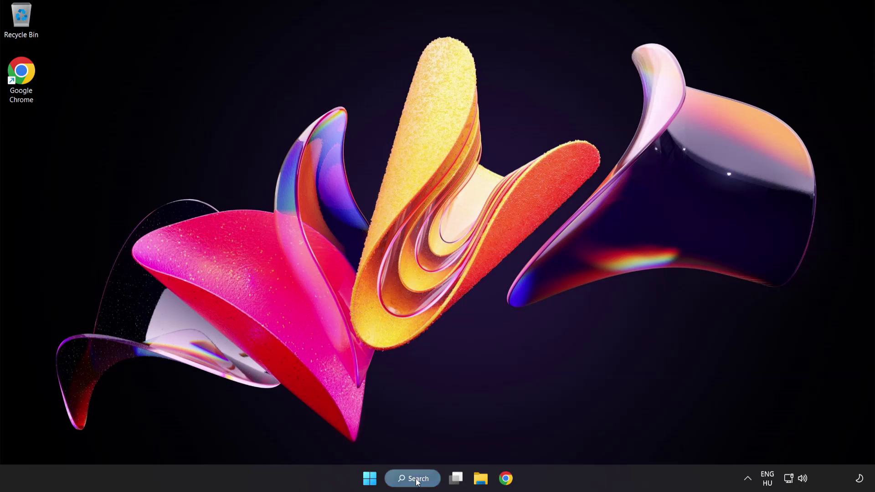
pyautogui.click(416, 479)
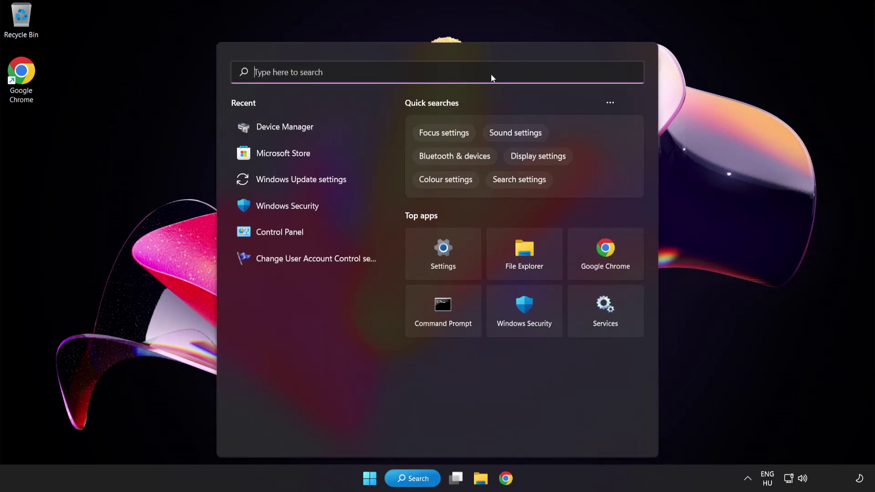
pyautogui.write('device manag')
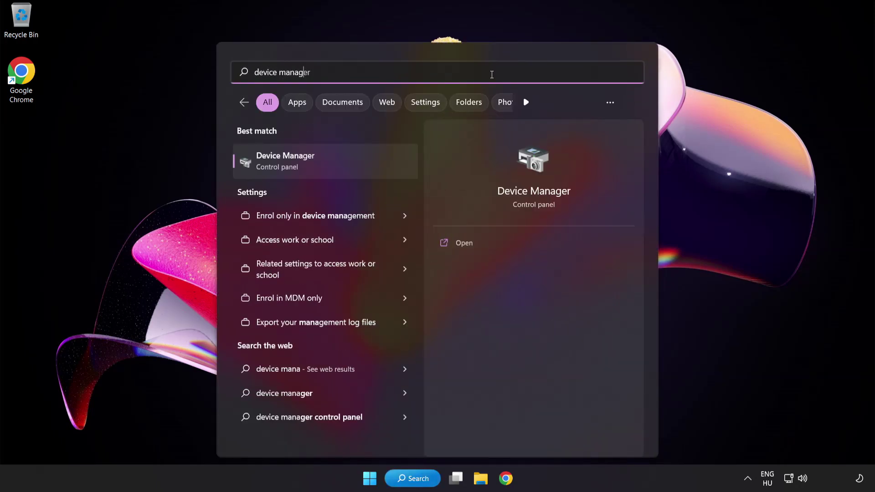
pyautogui.write('er')
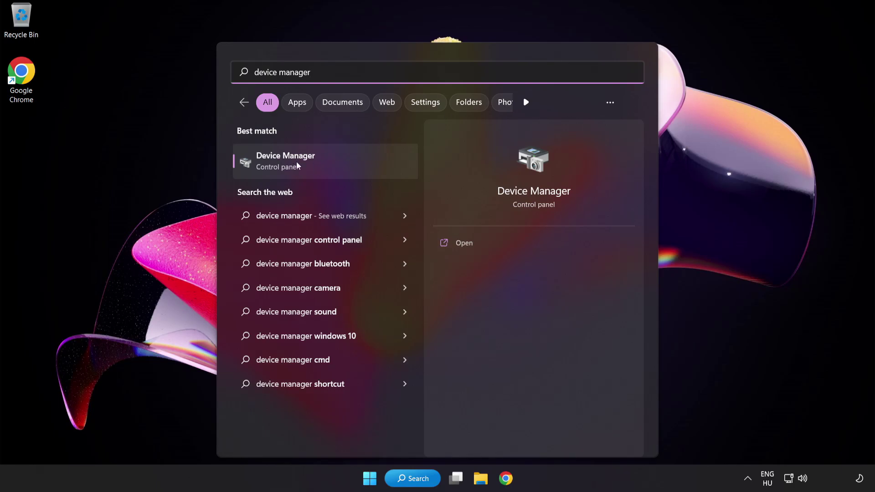
# Open Device Manager and expand Sound, video and game controllers to reach High Definition Audio Device
pyautogui.click(339, 161)
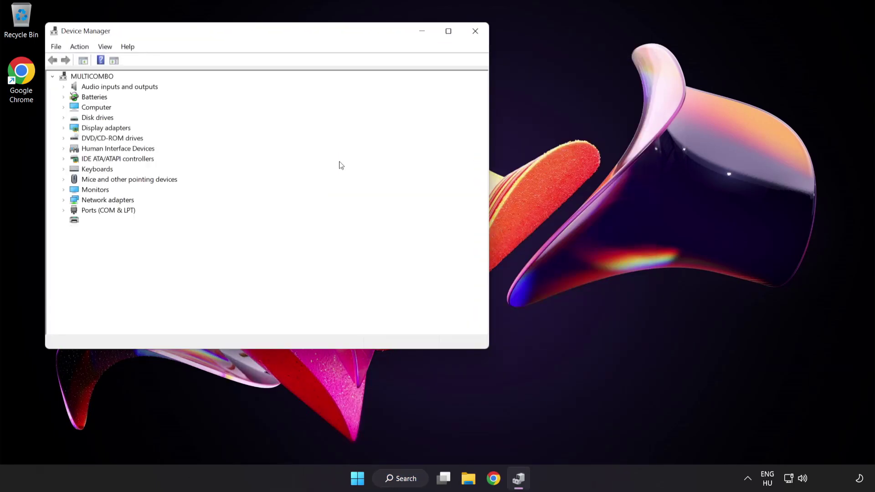
pyautogui.moveTo(257, 37); pyautogui.dragTo(420, 95)
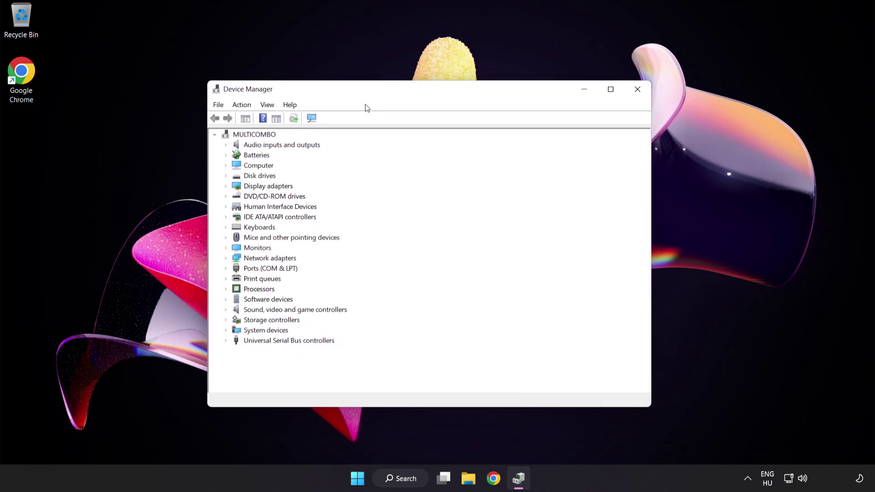
pyautogui.click(238, 310)
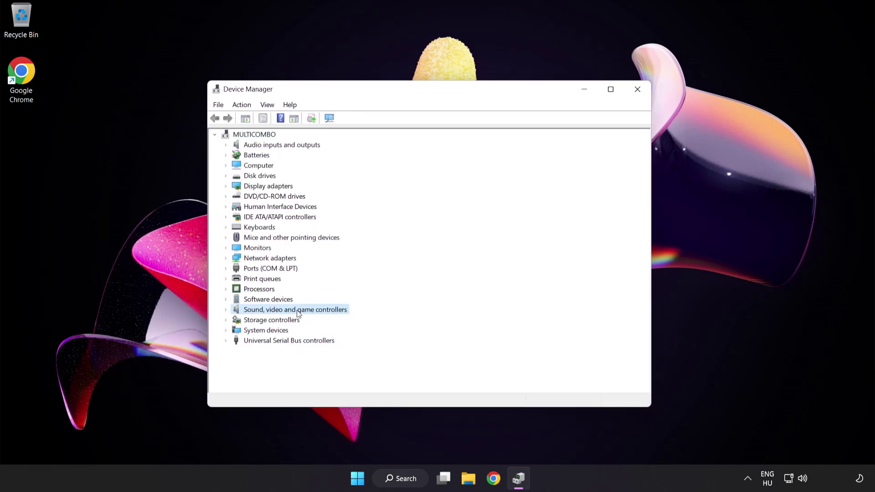
pyautogui.click(226, 310)
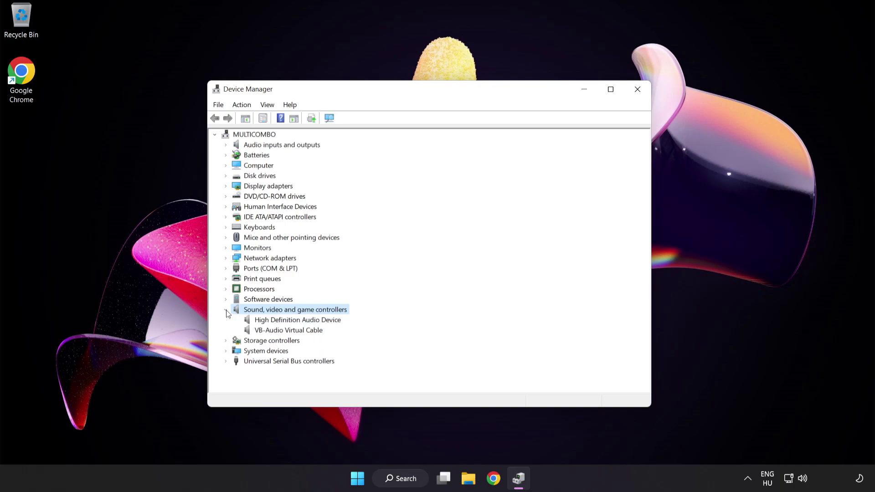
pyautogui.click(263, 319)
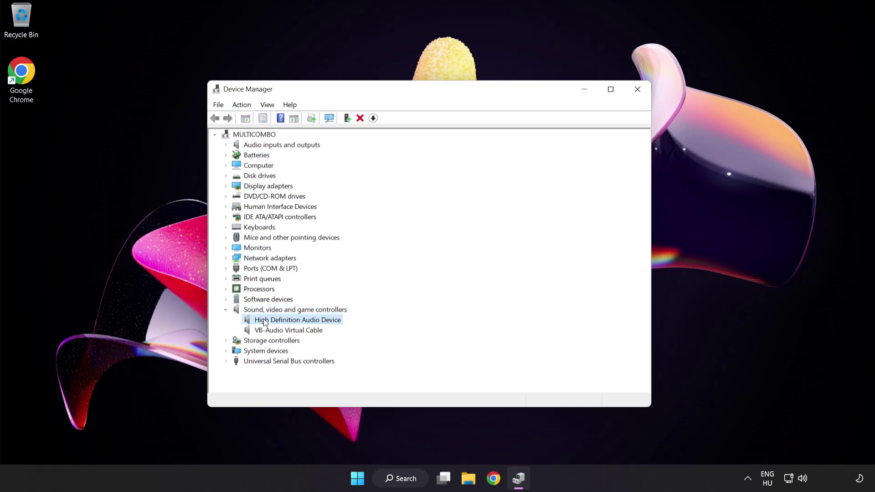
pyautogui.rightClick(303, 321)
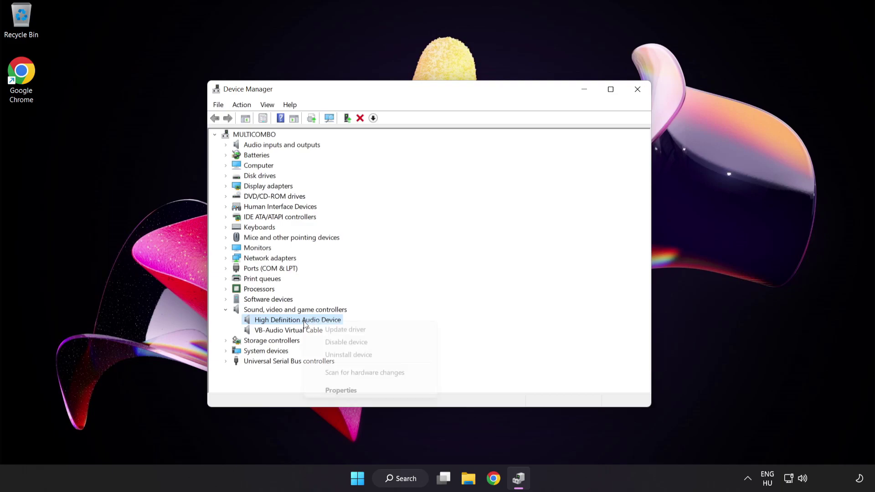
# Reinstall the High Definition Audio Device driver by picking it from the available driver list
pyautogui.click(374, 334)
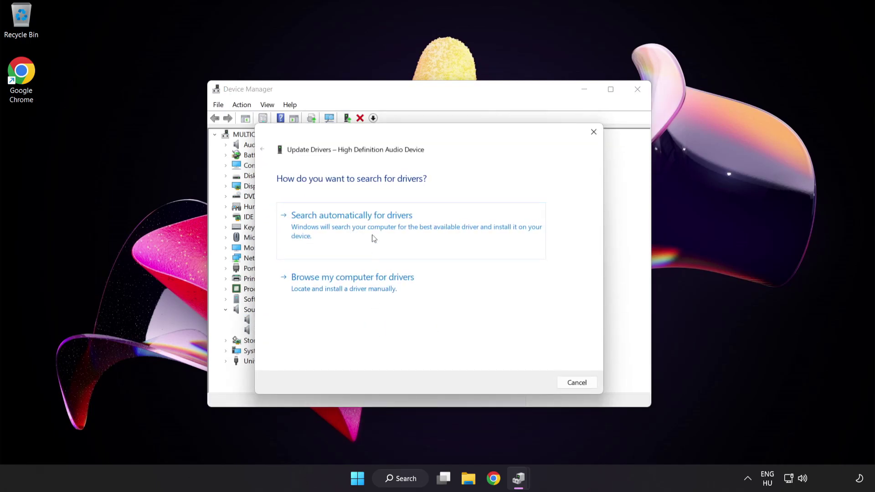
pyautogui.moveTo(393, 142); pyautogui.dragTo(412, 127)
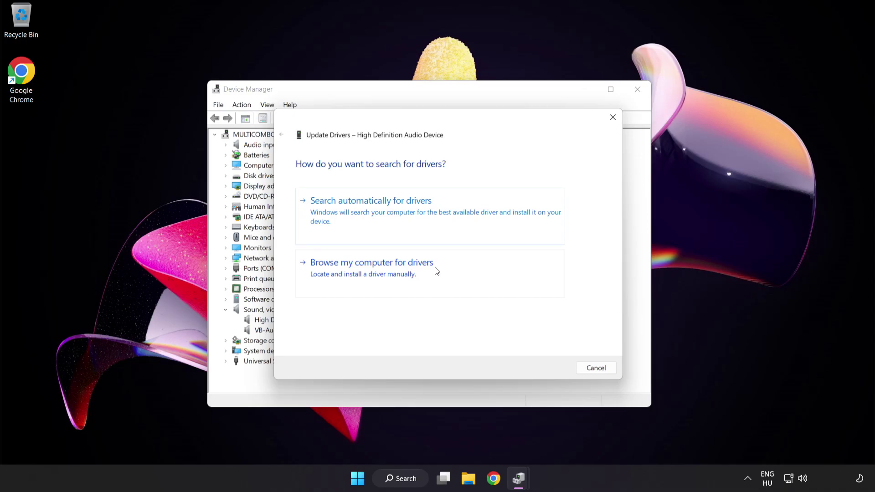
pyautogui.click(395, 276)
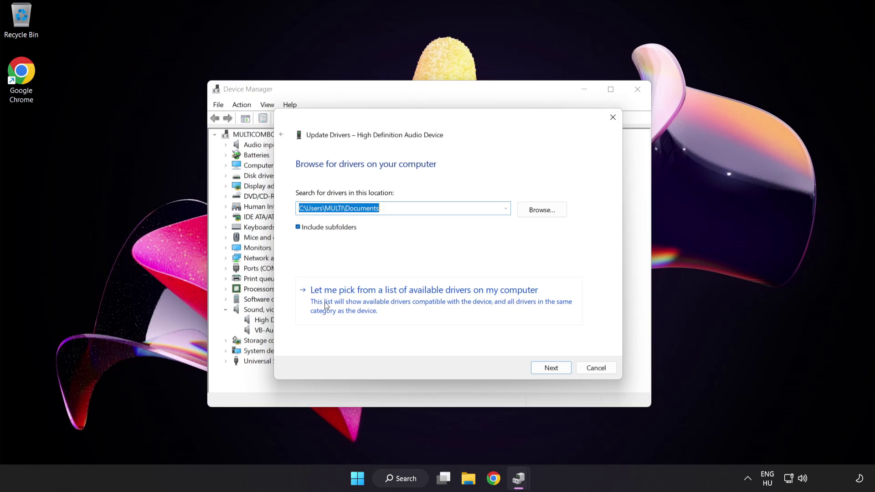
pyautogui.click(385, 308)
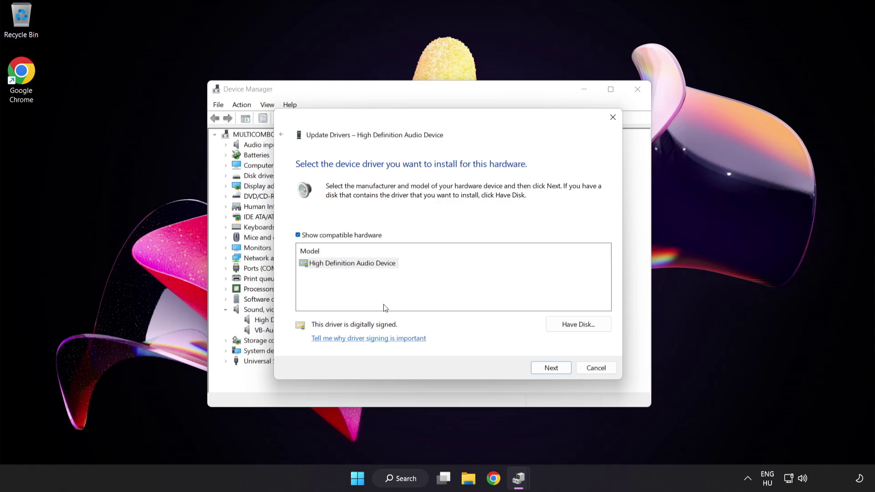
pyautogui.click(321, 267)
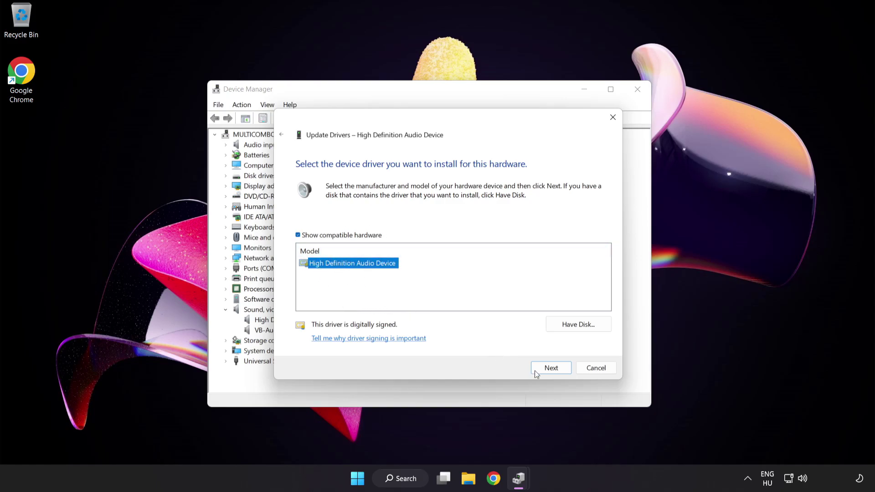
pyautogui.click(558, 370)
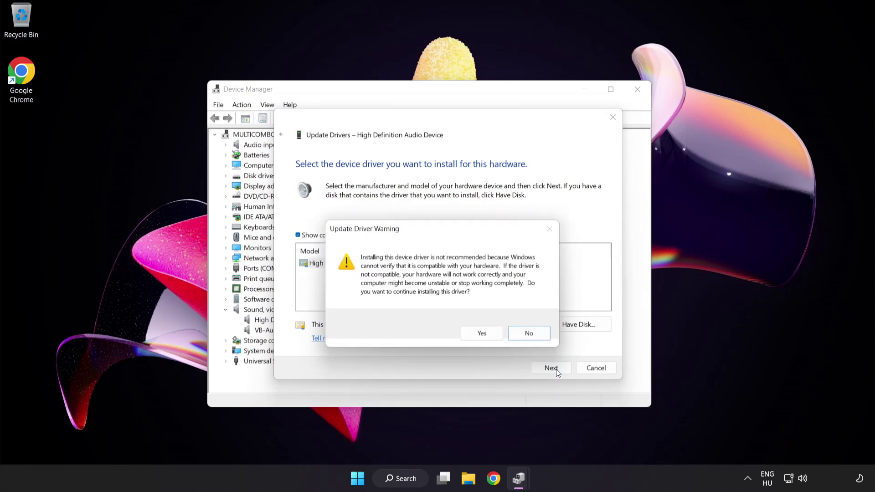
pyautogui.click(483, 334)
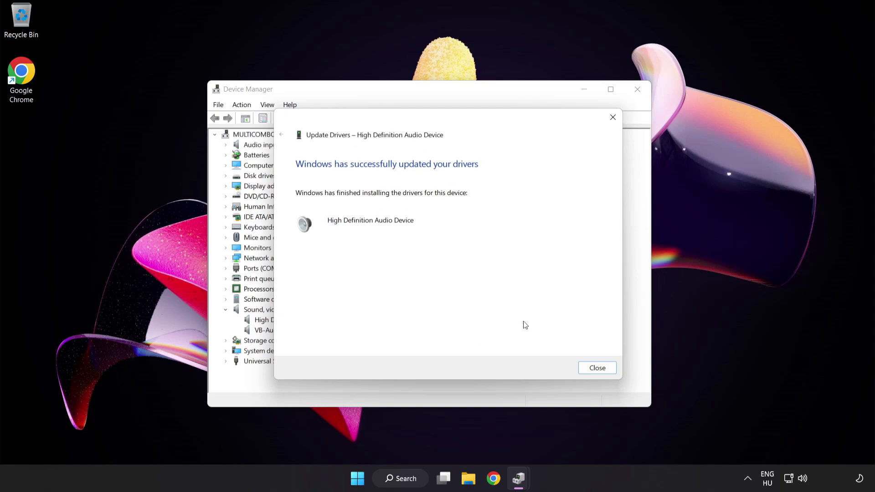
pyautogui.click(602, 370)
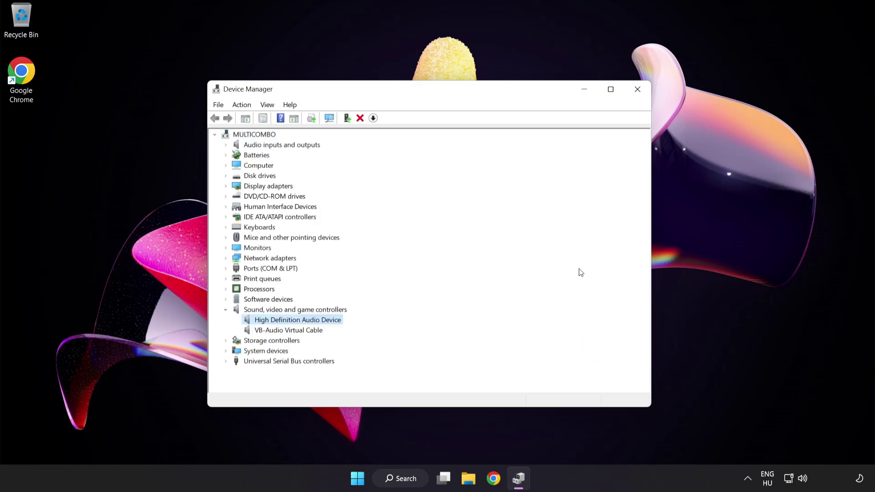
# Close Device Manager and bring up the Start menu's power options
pyautogui.click(638, 89)
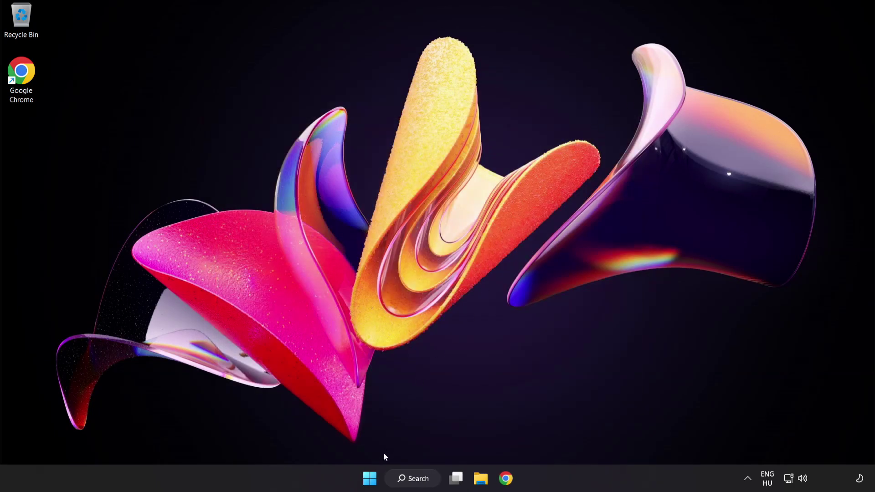
pyautogui.click(371, 479)
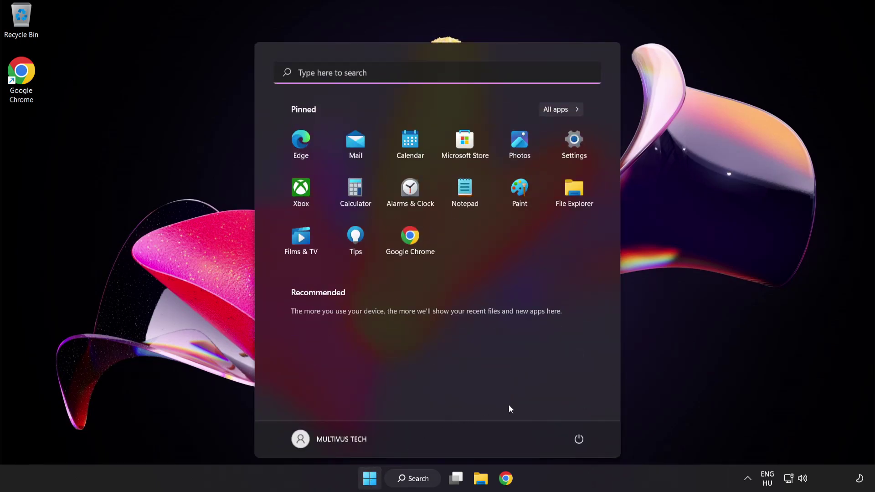
pyautogui.click(581, 442)
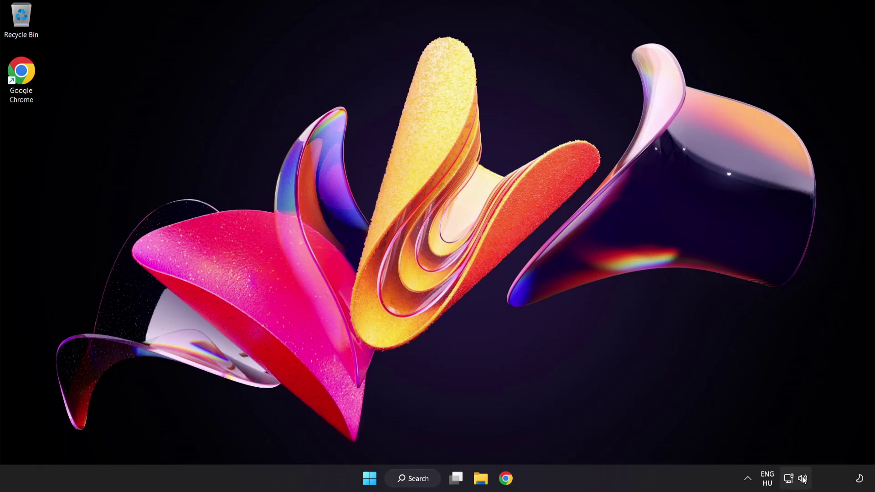
# Start the Playing Audio troubleshooter via 'Troubleshoot sound problems' on the system-tray speaker icon
pyautogui.rightClick(804, 481)
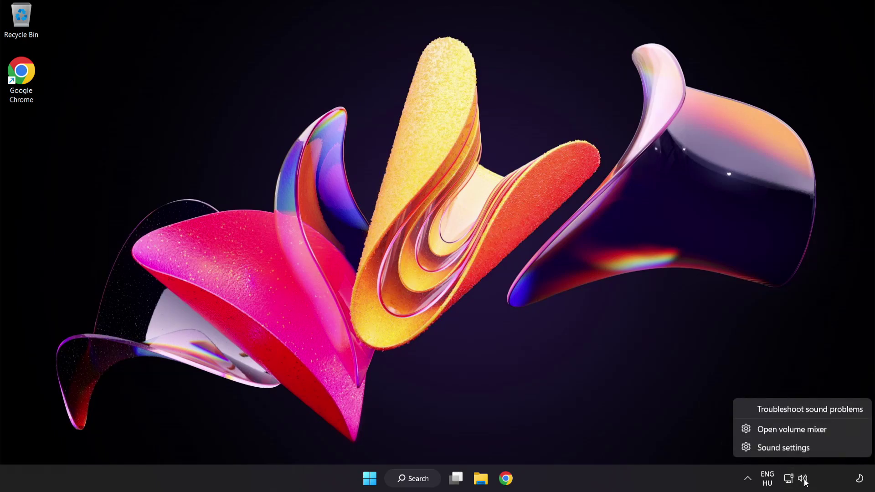
pyautogui.click(815, 411)
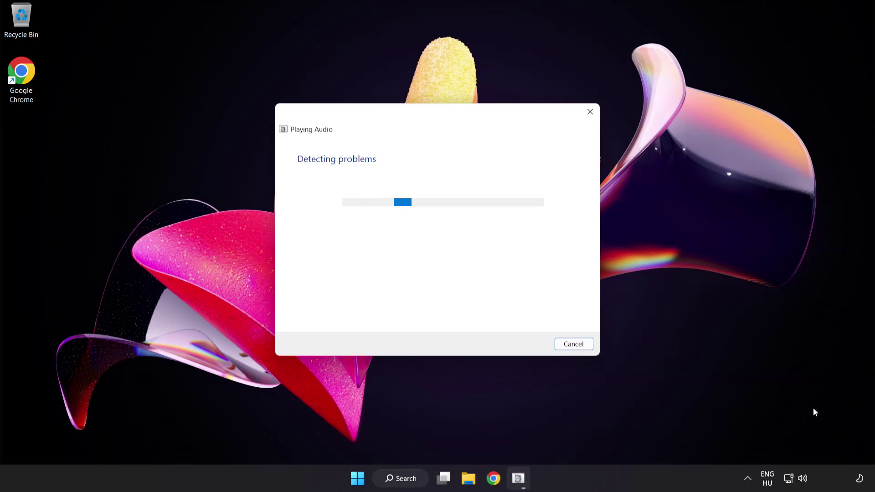